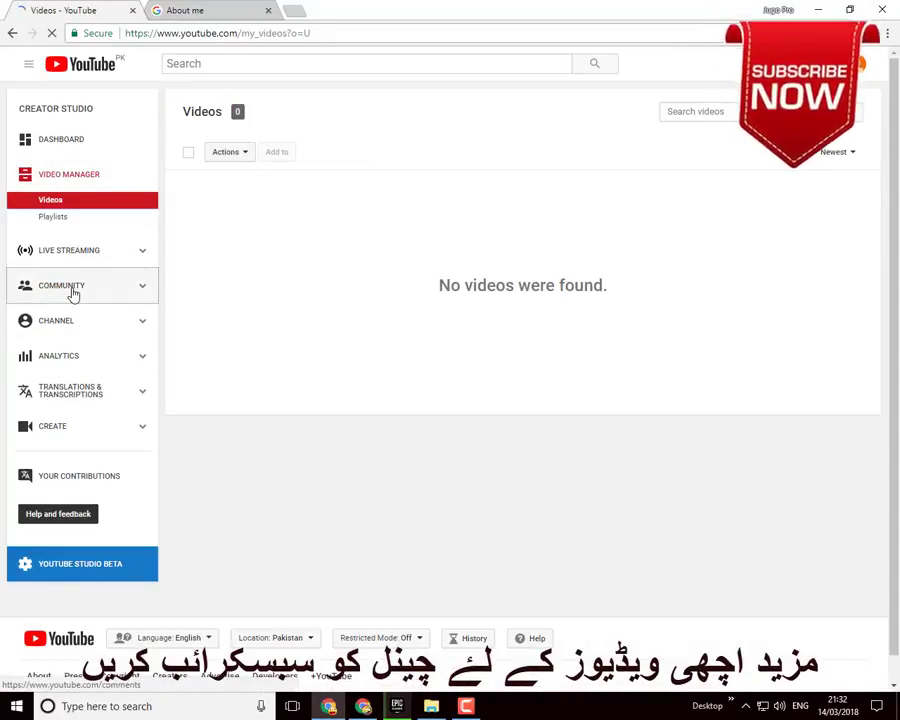
Open the channel's featured content settings and accept the Channel Ad terms, allowing the channel and its videos to participate
{"action": "left_click", "coordinate": [71, 318]}
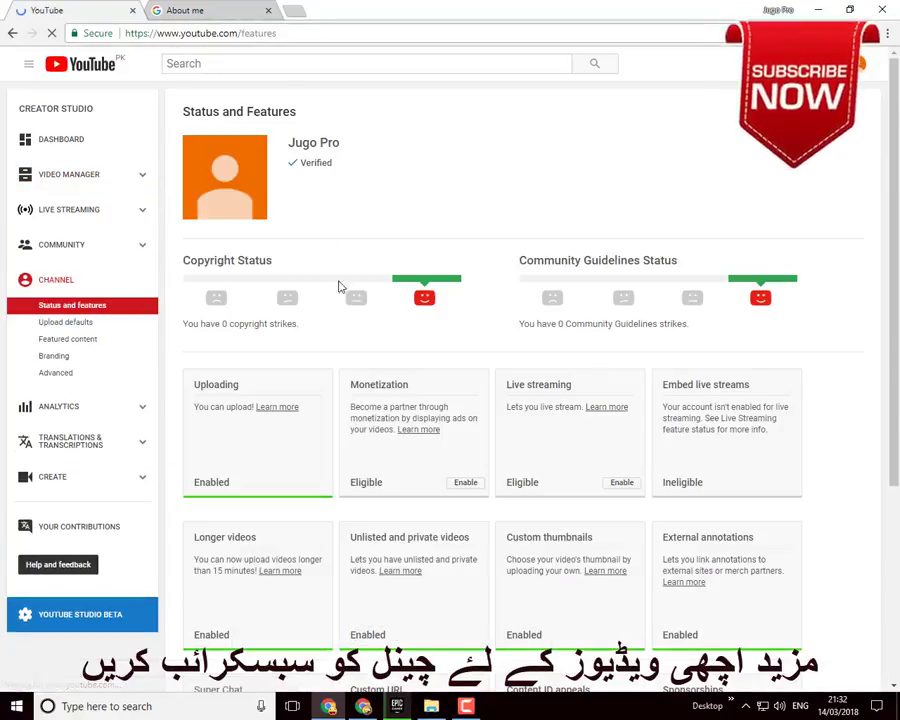
{"action": "left_click", "coordinate": [70, 339]}
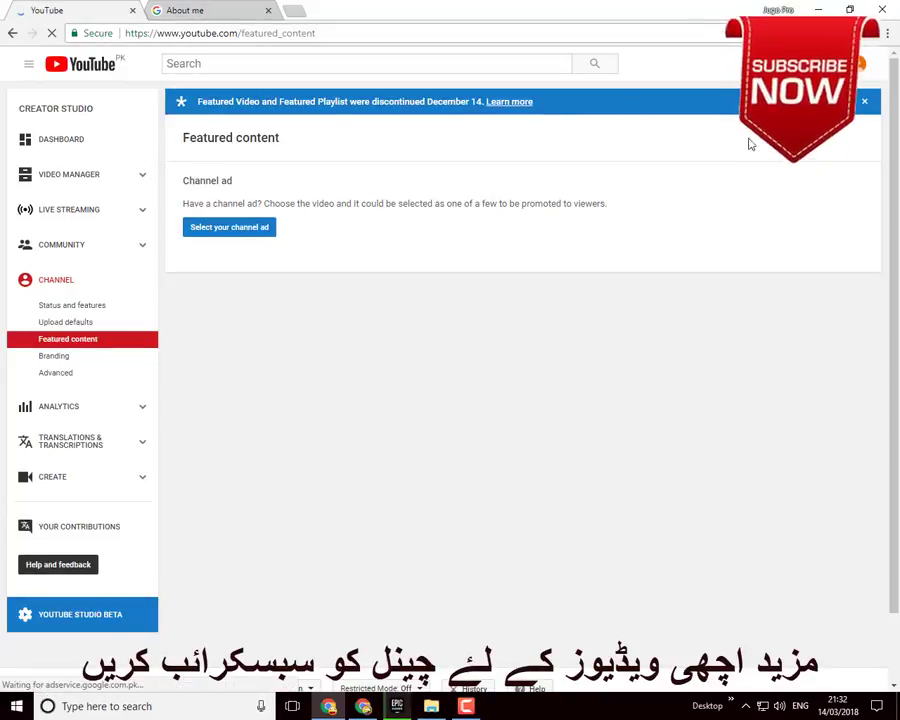
{"action": "left_click", "coordinate": [865, 104]}
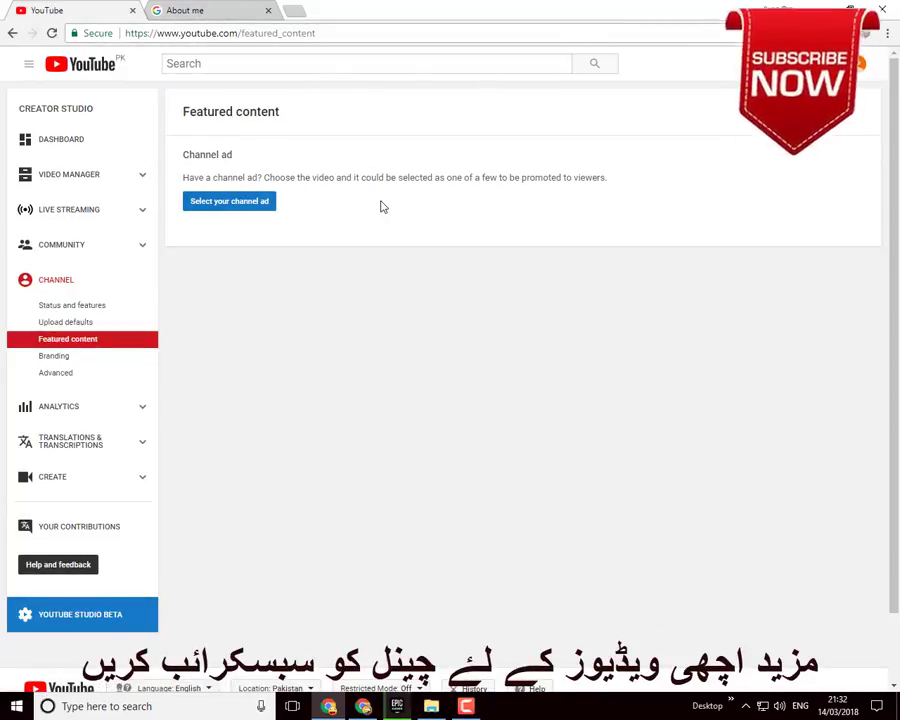
{"action": "left_click", "coordinate": [262, 201]}
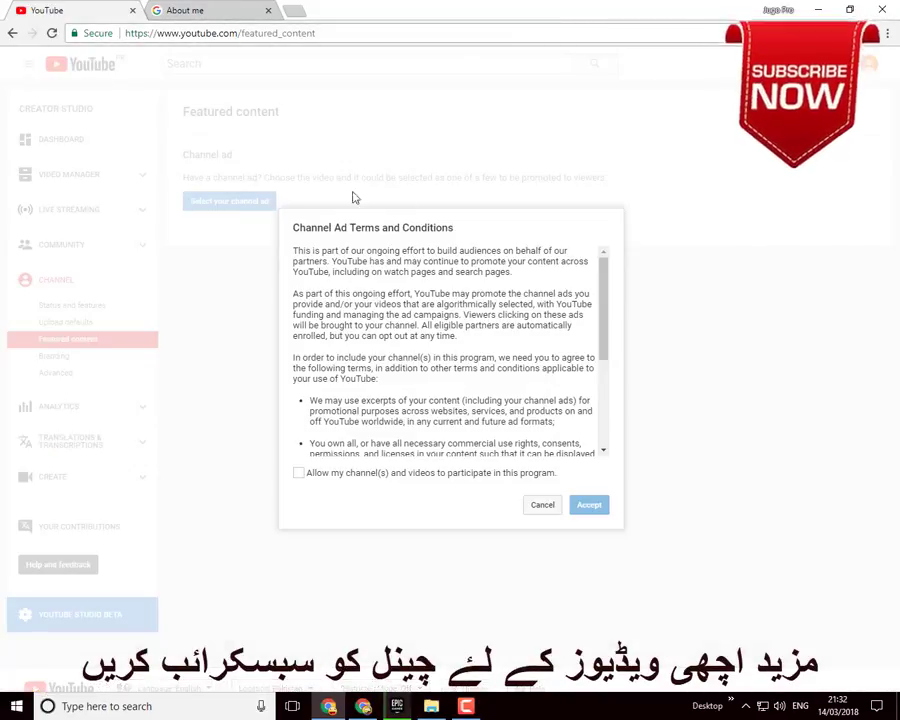
{"action": "left_click", "coordinate": [453, 473]}
{"action": "left_click", "coordinate": [589, 506]}
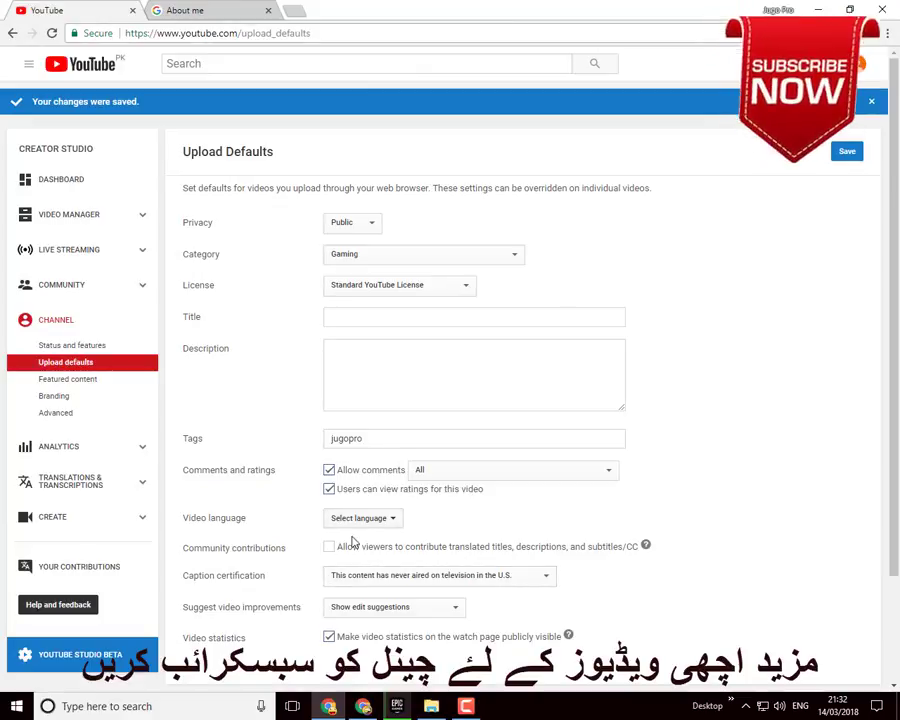
Review the channel's upload default settings and return to the featured content page
{"action": "scroll", "coordinate": [355, 537], "scroll_direction": "down", "scroll_amount": 3}
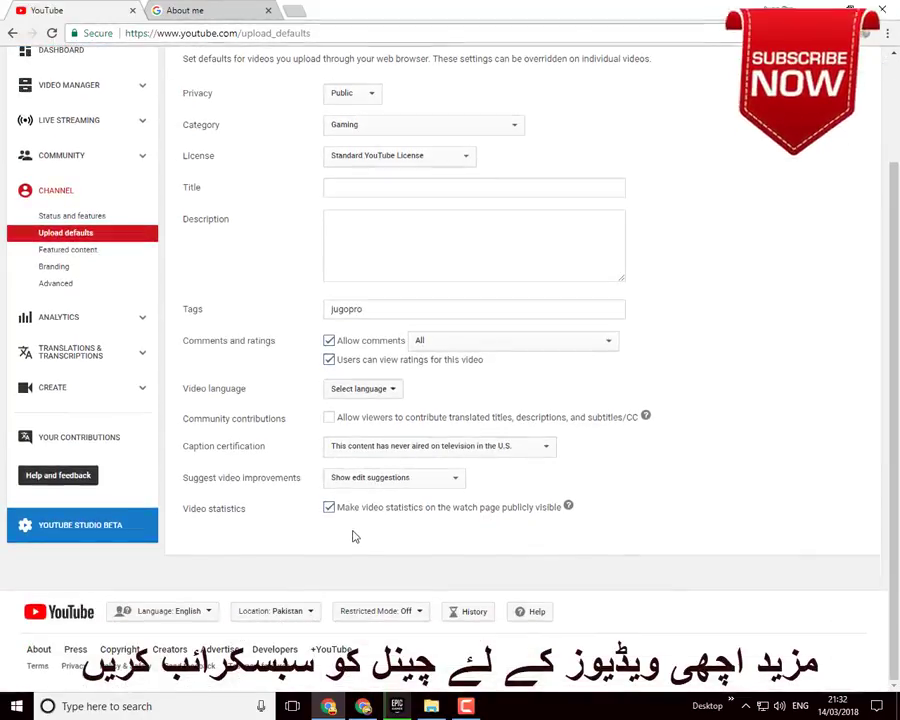
{"action": "scroll", "coordinate": [98, 412], "scroll_direction": "up", "scroll_amount": 3}
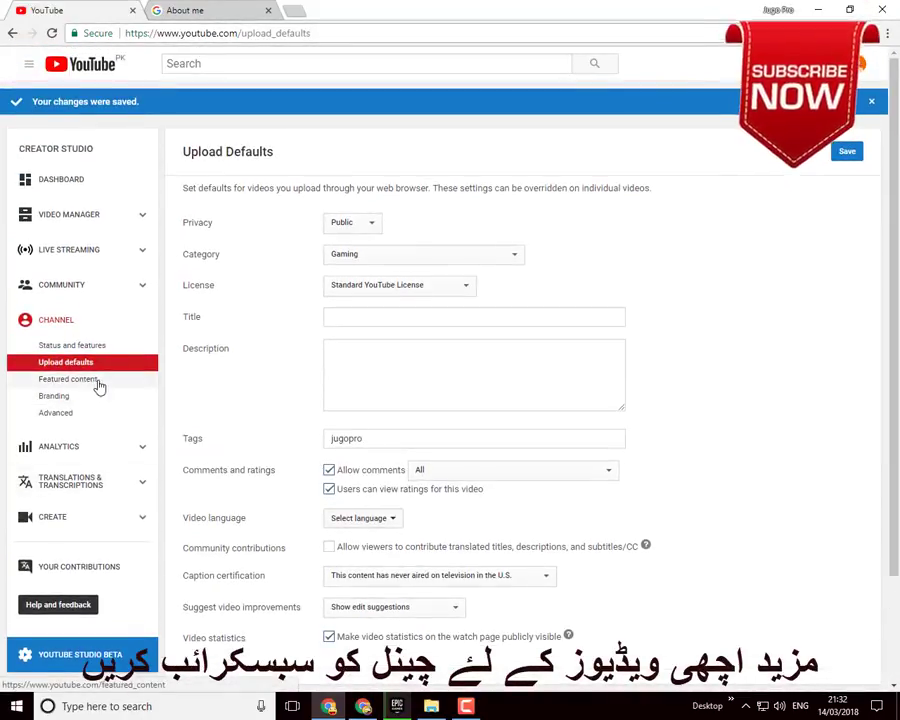
{"action": "left_click", "coordinate": [94, 381]}
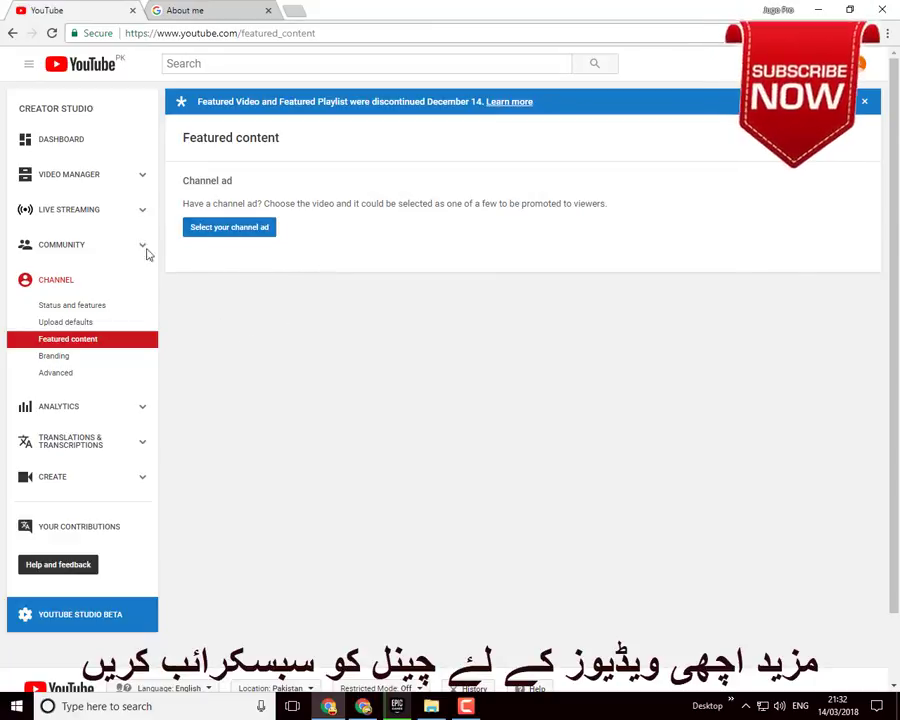
Go through the video manager to the featured content settings and agree to the Channel Ad terms with participation allowed
{"action": "left_click", "coordinate": [58, 187]}
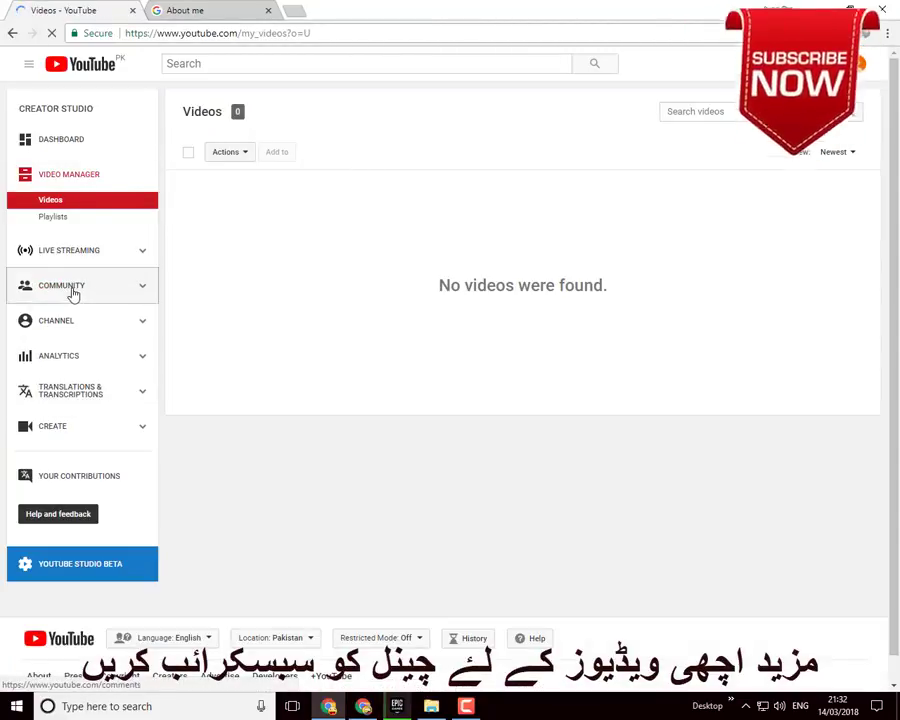
{"action": "left_click", "coordinate": [68, 318]}
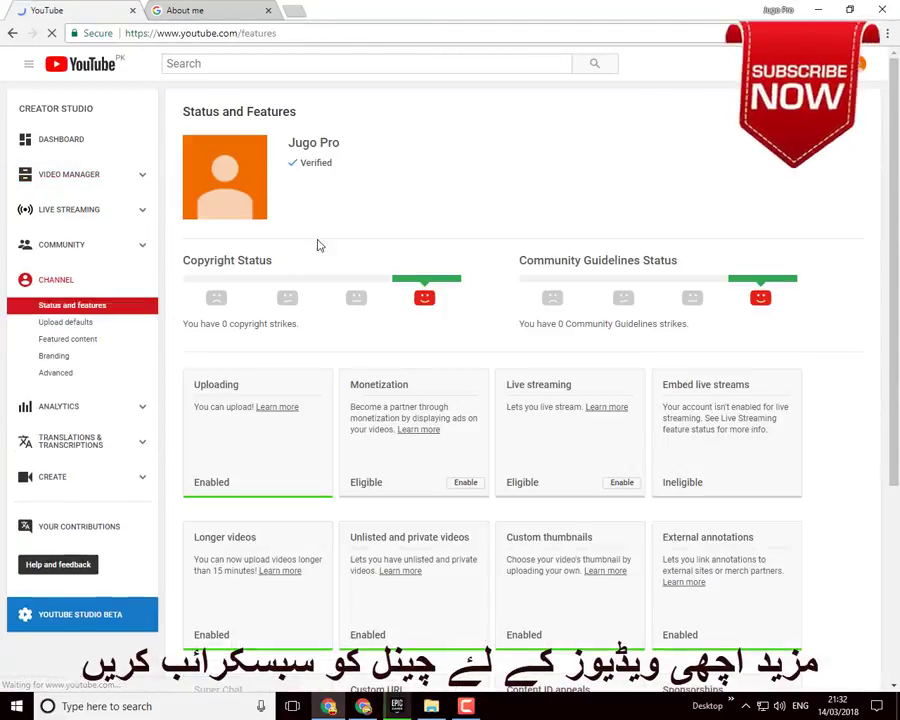
{"action": "left_click", "coordinate": [70, 339]}
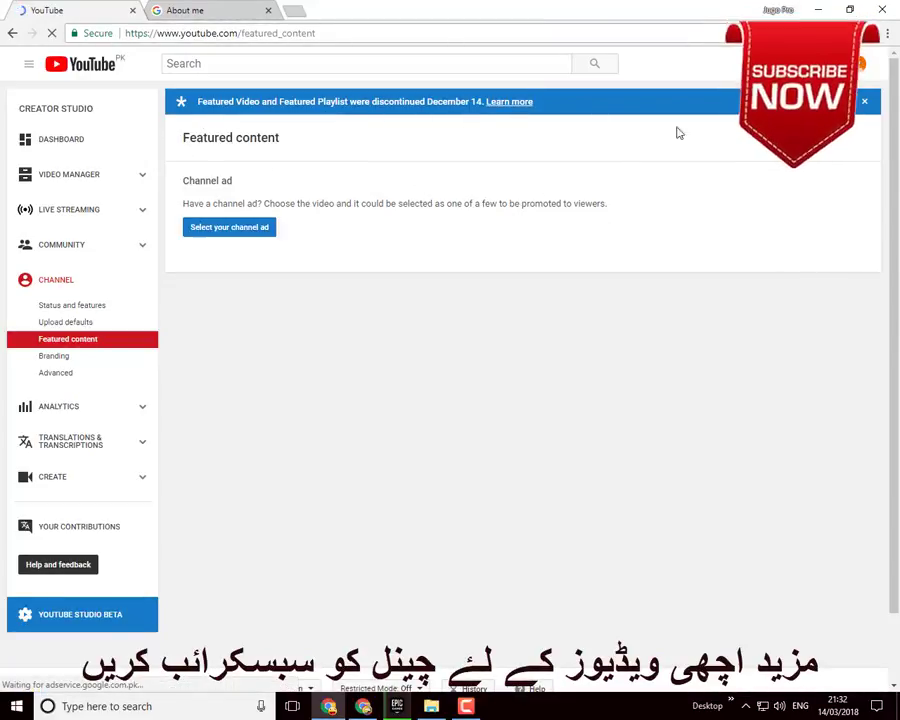
{"action": "left_click", "coordinate": [864, 104]}
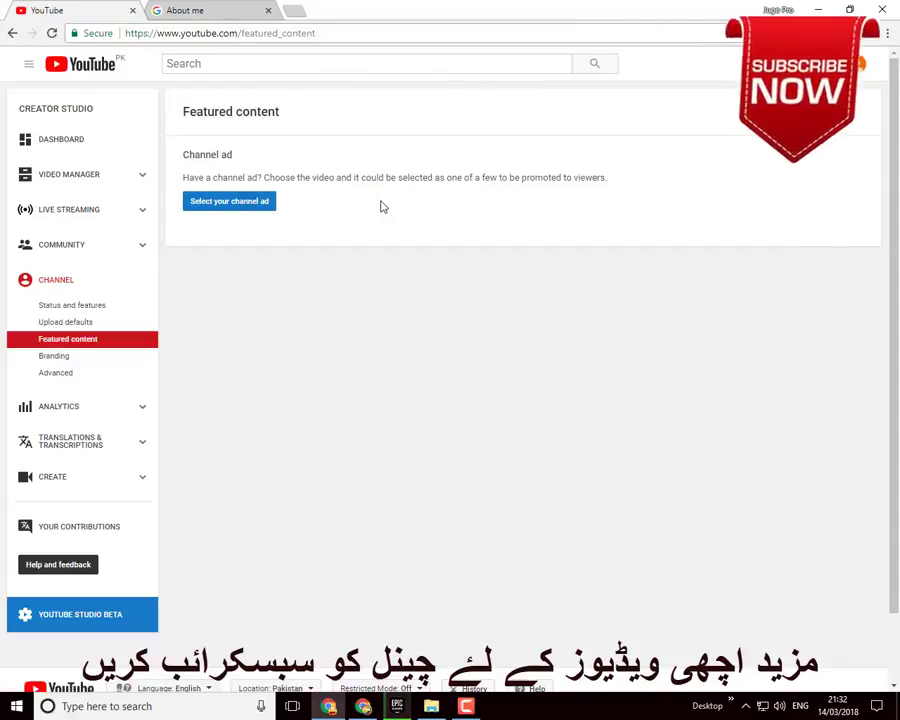
{"action": "left_click", "coordinate": [264, 201]}
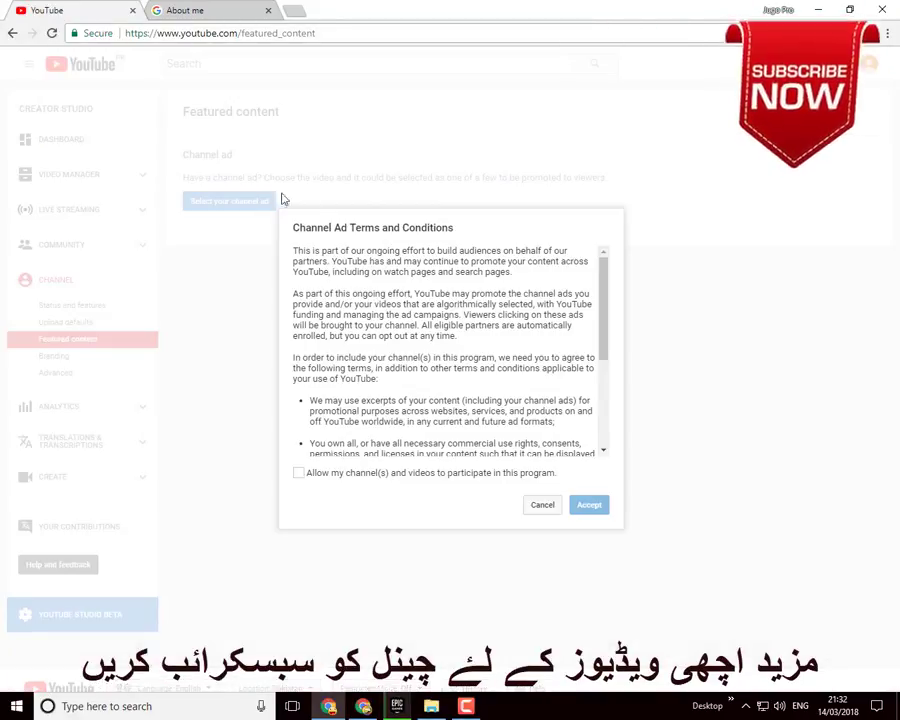
{"action": "left_click", "coordinate": [452, 476]}
{"action": "left_click", "coordinate": [597, 507]}
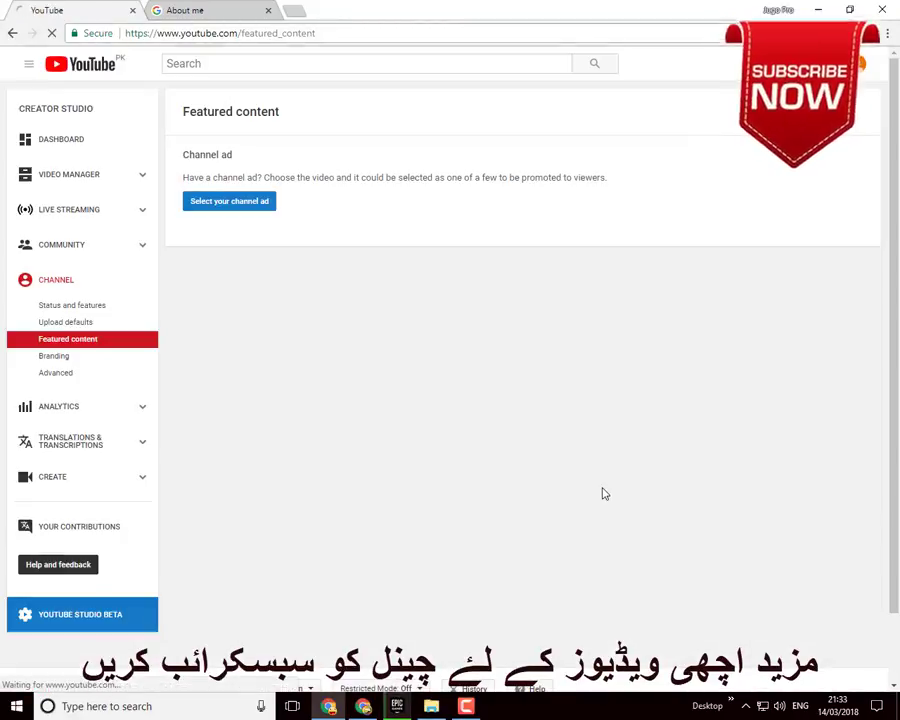
Check the sort options for uploads in the channel ad selection and leave without choosing a video
{"action": "left_click", "coordinate": [208, 200]}
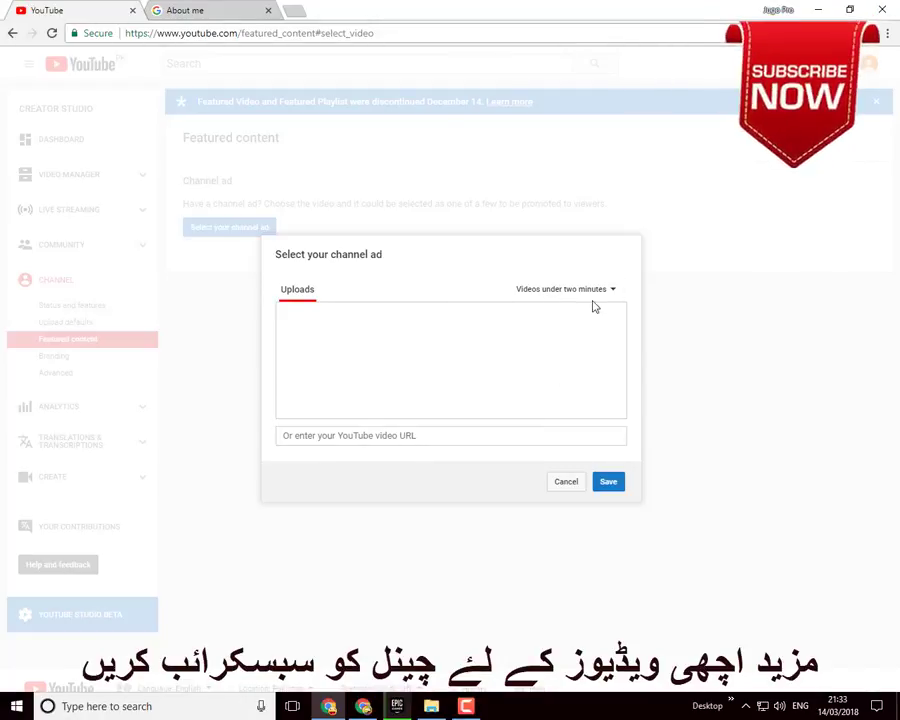
{"action": "left_click", "coordinate": [562, 288]}
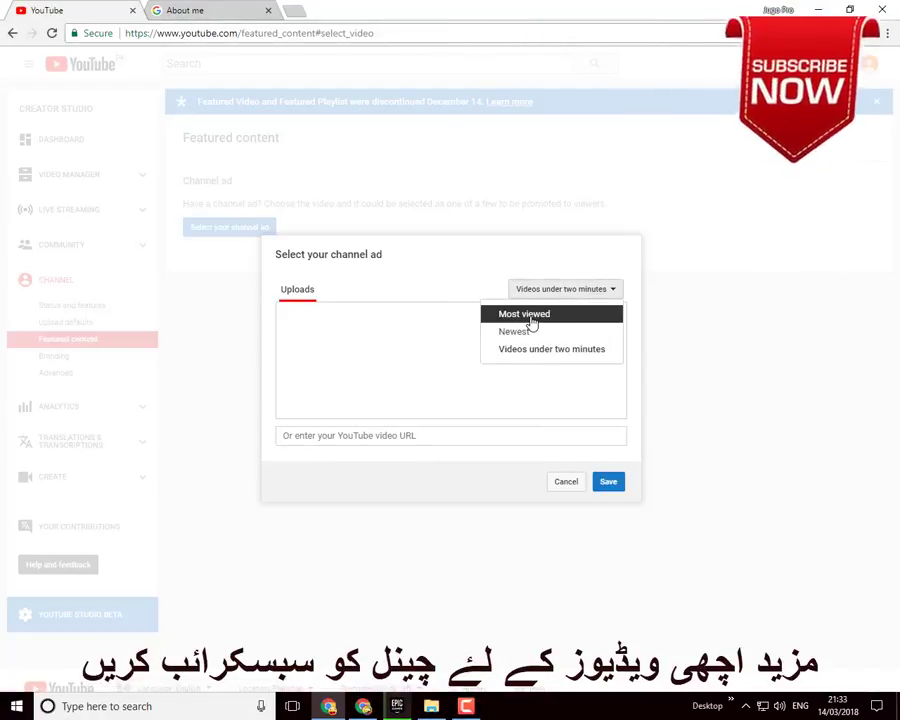
{"action": "left_click", "coordinate": [576, 484]}
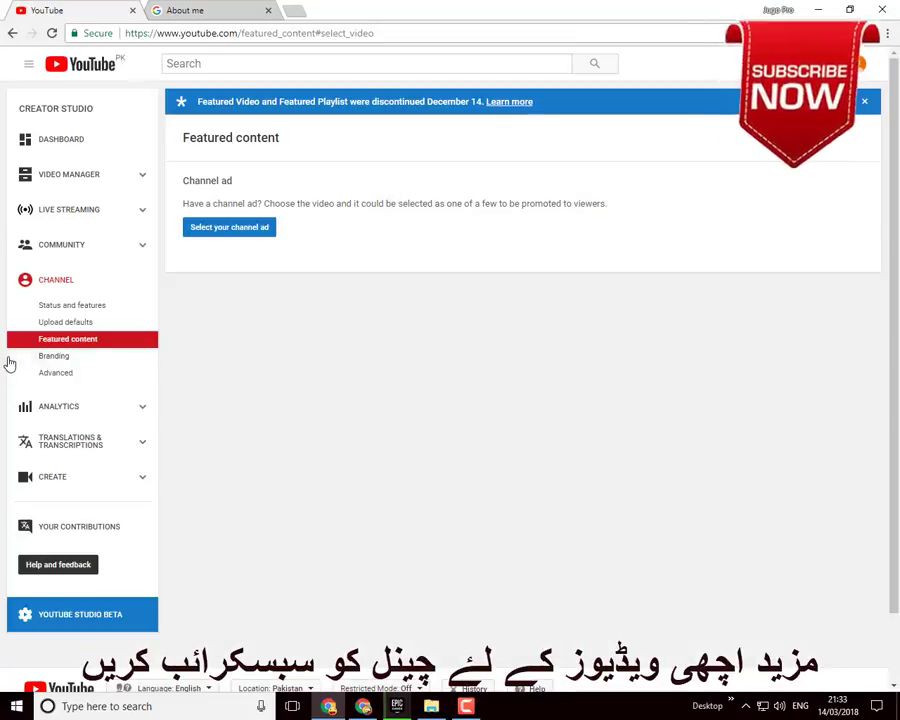
Open the channel's branding watermark upload dialog, with the YouTube home page loaded in a separate tab
{"action": "left_click", "coordinate": [65, 362]}
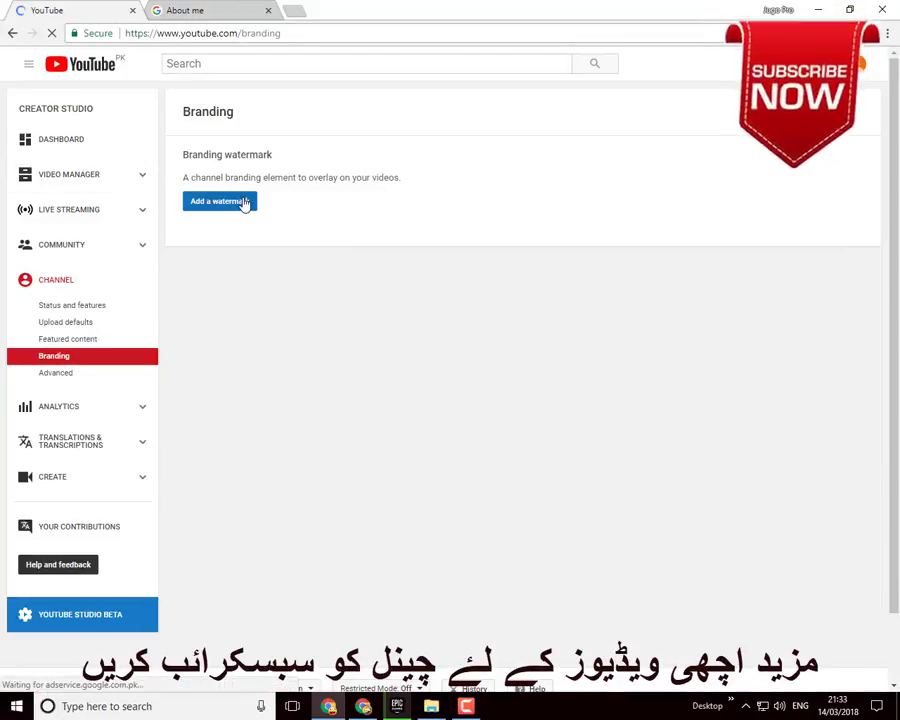
{"action": "right_click", "coordinate": [106, 66]}
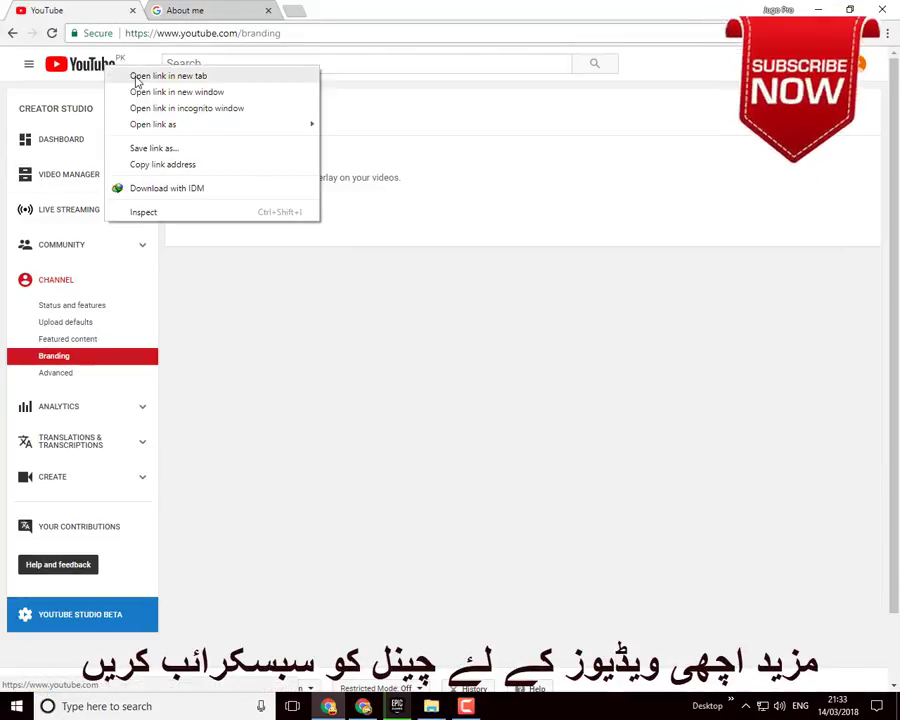
{"action": "left_click", "coordinate": [137, 77]}
{"action": "left_click", "coordinate": [207, 203]}
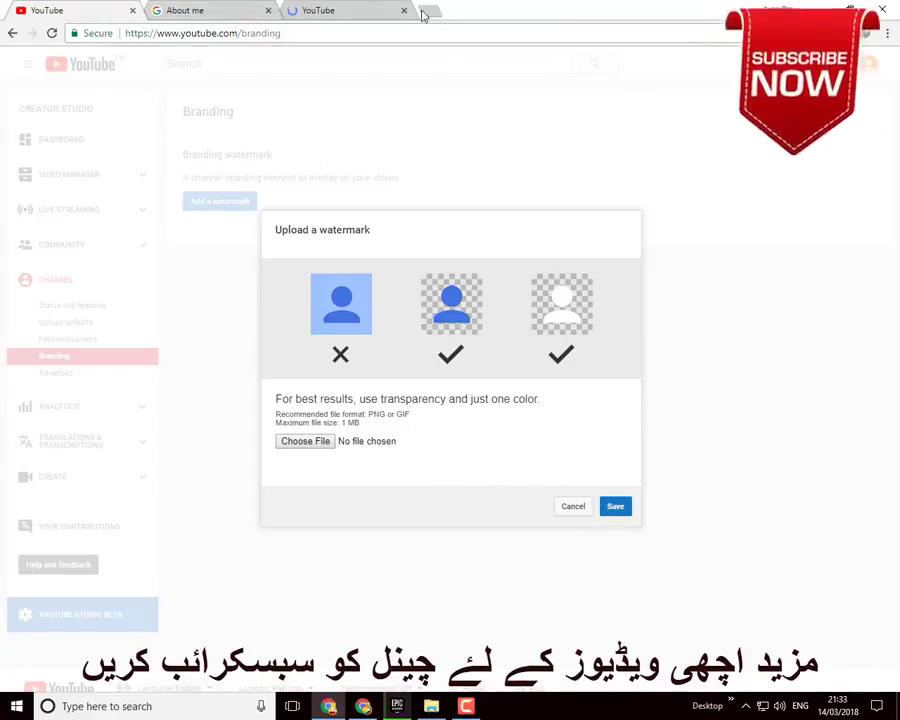
Examine the branding watermark on another channel's video, compare it with the upload requirements, and cancel the watermark upload
{"action": "left_click", "coordinate": [360, 10]}
{"action": "mouse_move", "coordinate": [500, 310]}
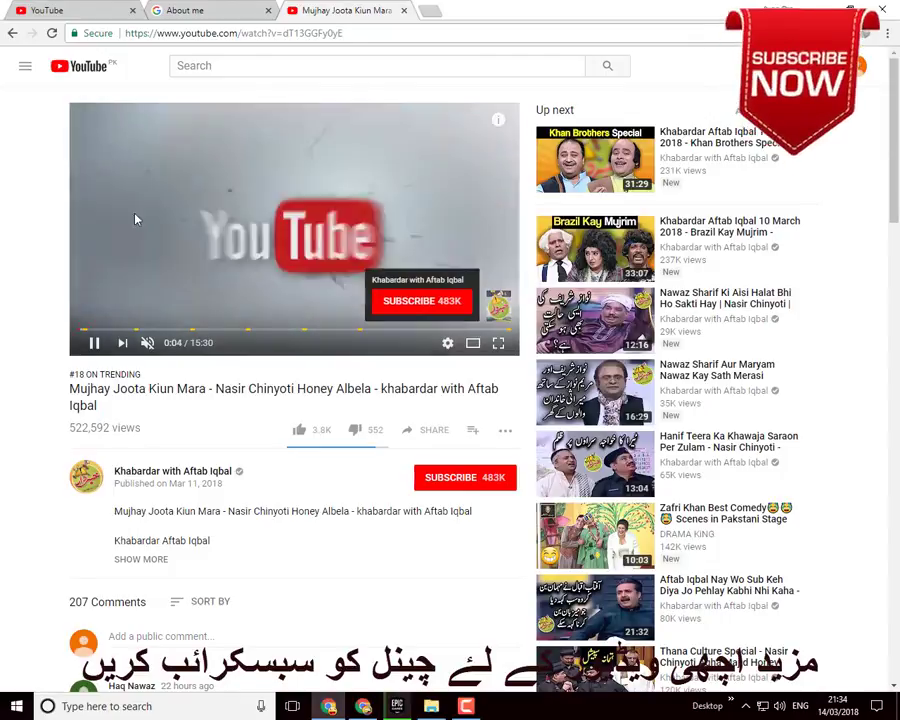
{"action": "left_click", "coordinate": [80, 9]}
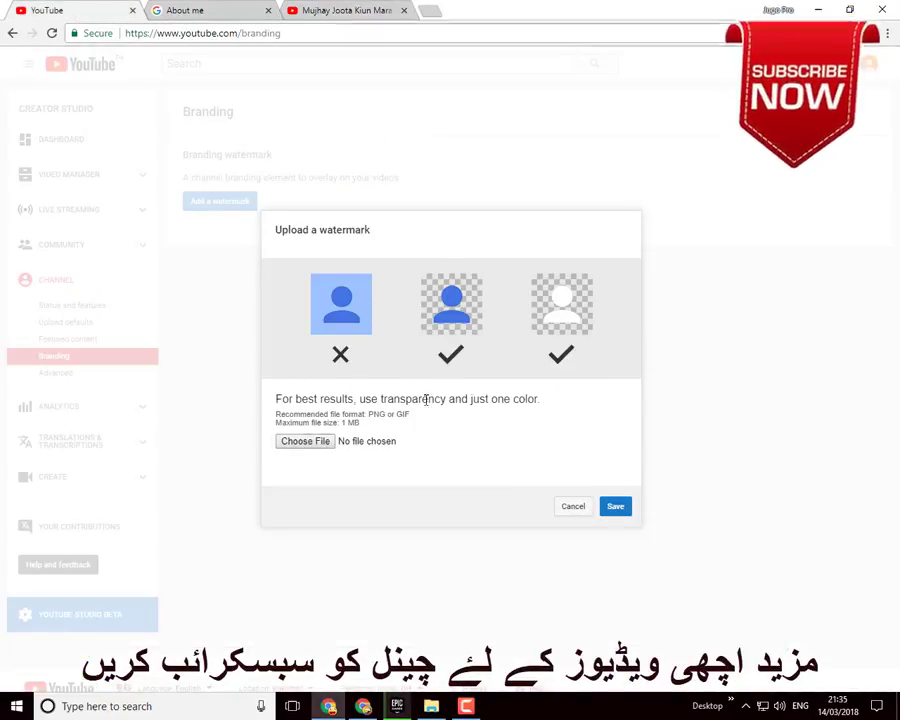
{"action": "left_click", "coordinate": [355, 8]}
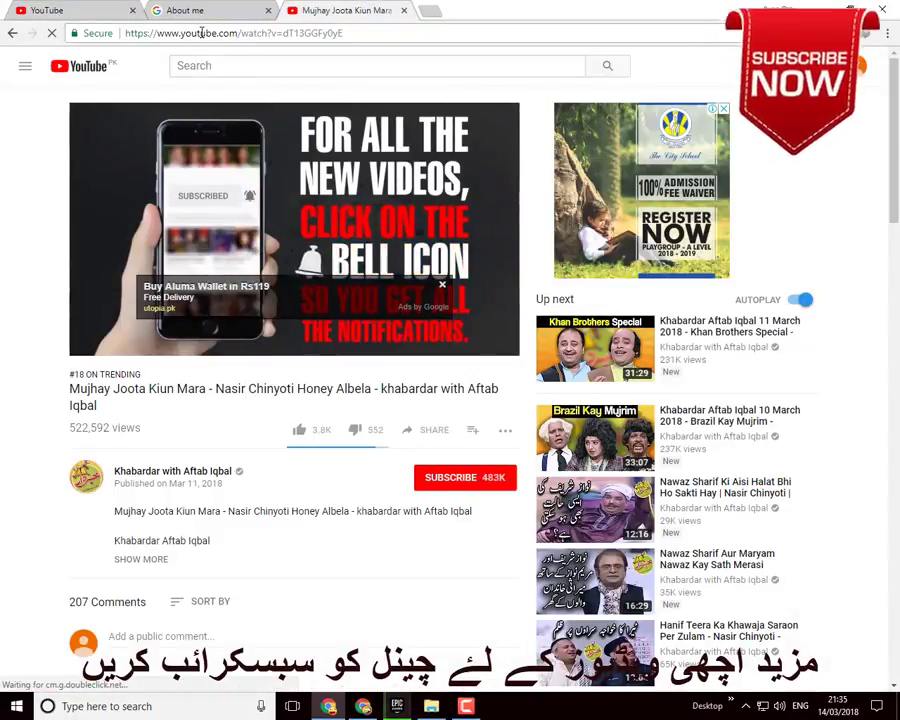
{"action": "left_click", "coordinate": [80, 9]}
{"action": "left_click", "coordinate": [567, 530]}
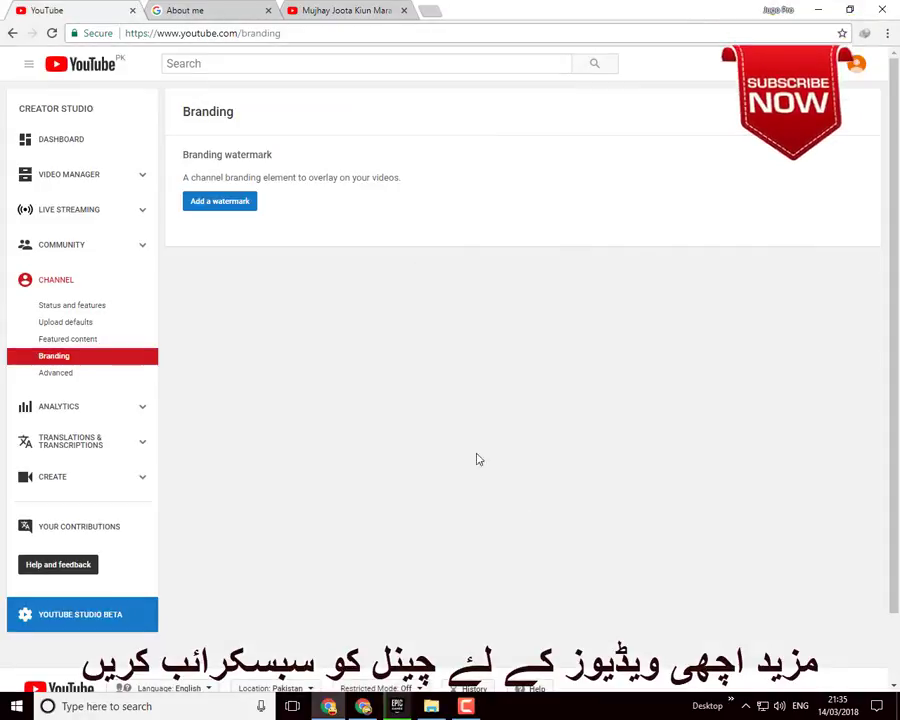
Set the channel's country to United States in the advanced channel settings
{"action": "left_click", "coordinate": [62, 374]}
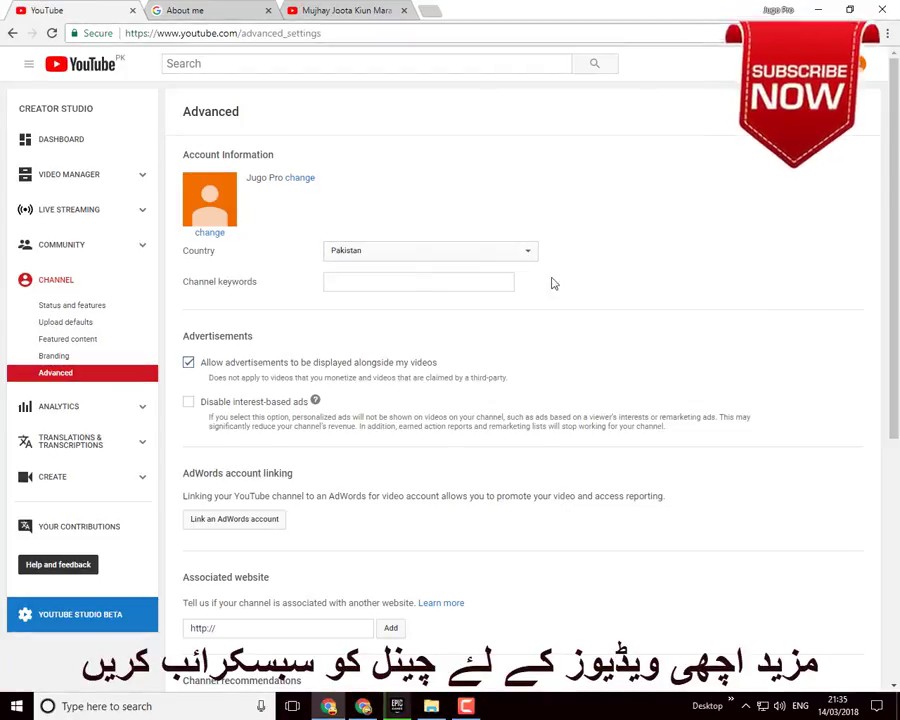
{"action": "left_click", "coordinate": [530, 253]}
{"action": "scroll", "coordinate": [428, 474], "scroll_direction": "down", "scroll_amount": 6}
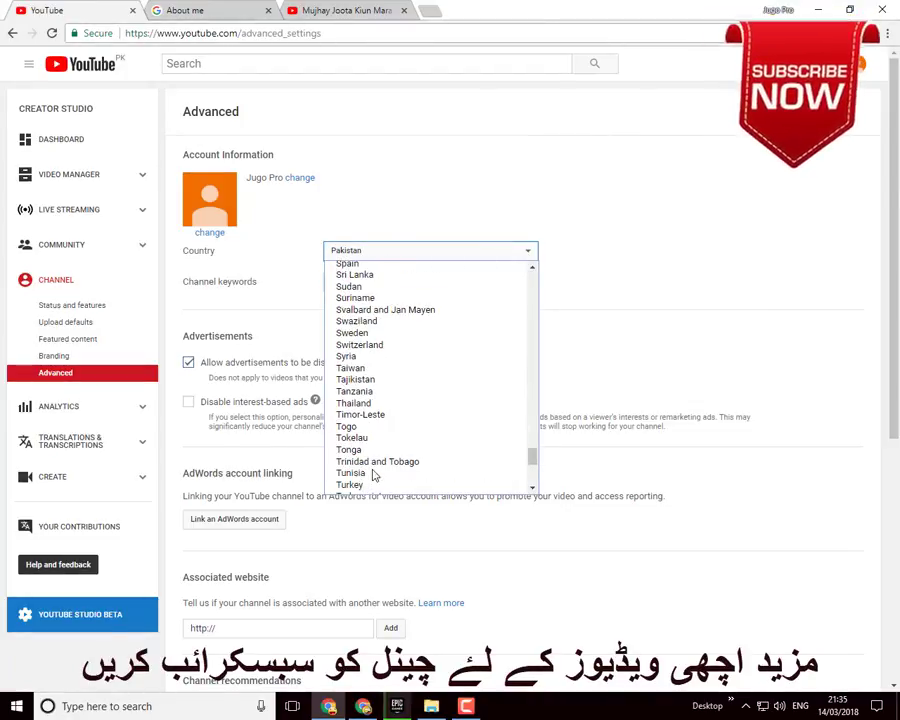
{"action": "scroll", "coordinate": [372, 470], "scroll_direction": "down", "scroll_amount": 5}
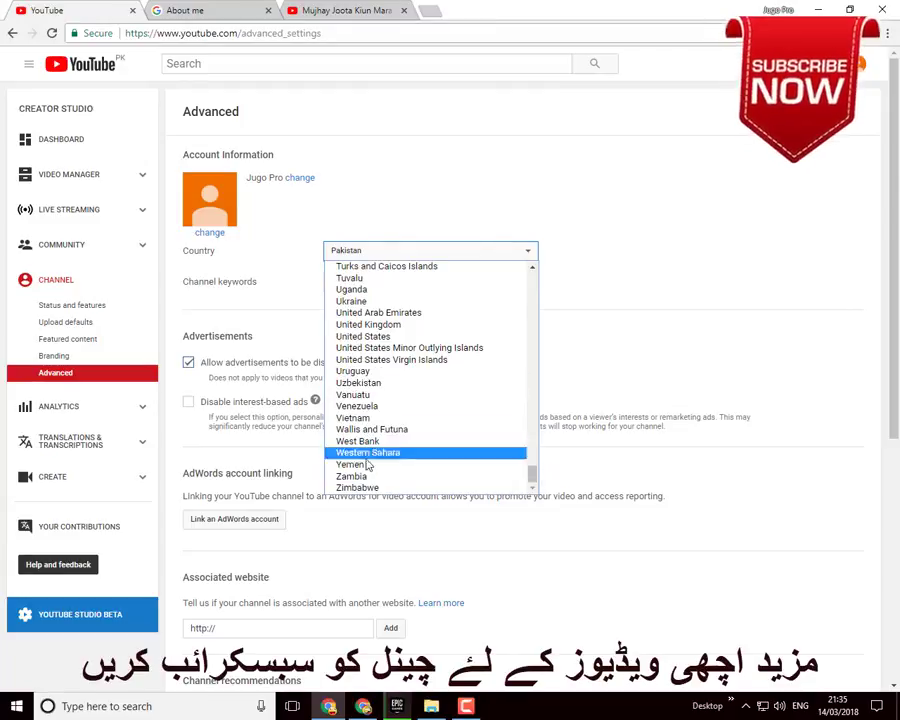
{"action": "left_click", "coordinate": [365, 337]}
Enter "jugopro" as the channel keyword
{"action": "left_click", "coordinate": [370, 279]}
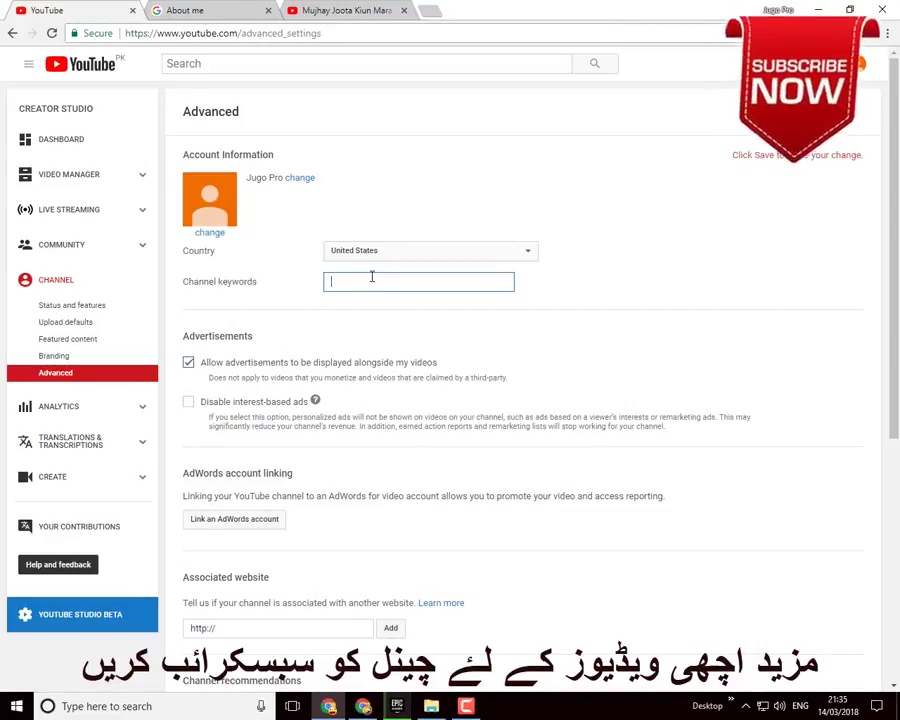
{"action": "type", "text": "ju"}
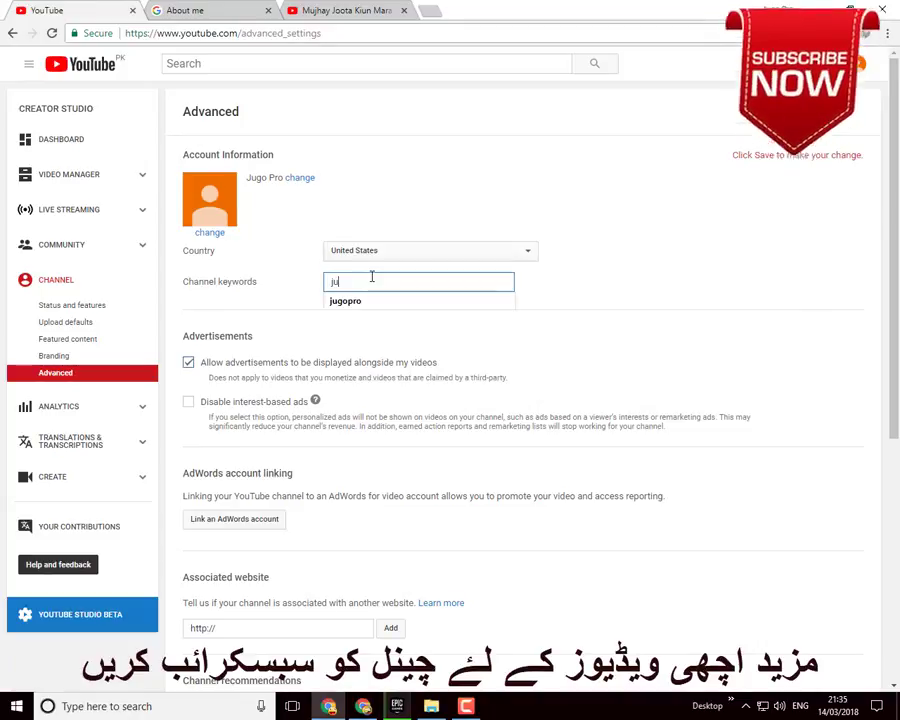
{"action": "type", "text": "gopro"}
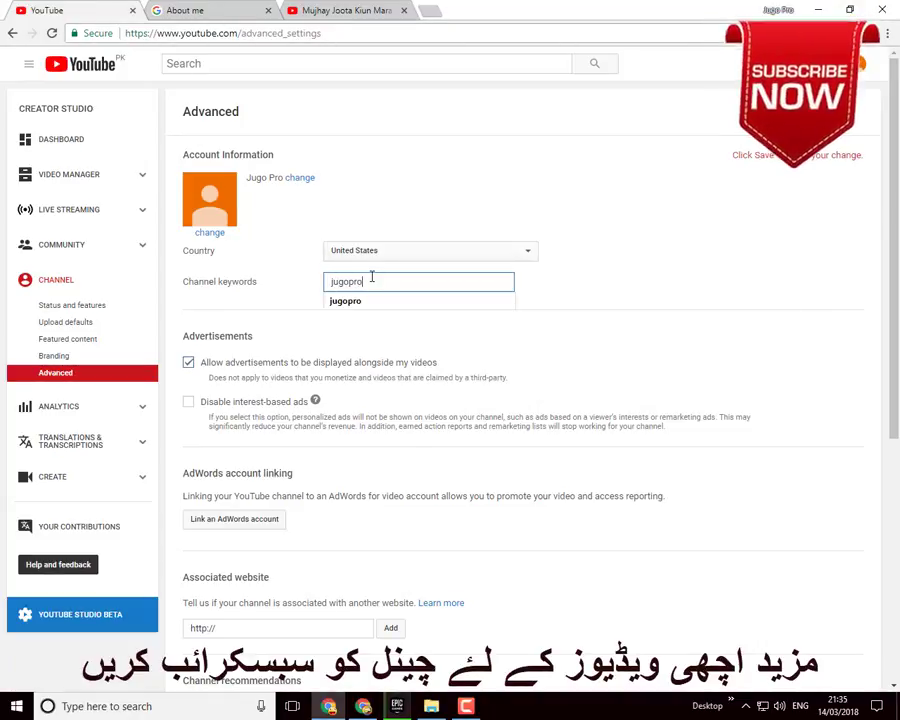
{"action": "left_click", "coordinate": [360, 302]}
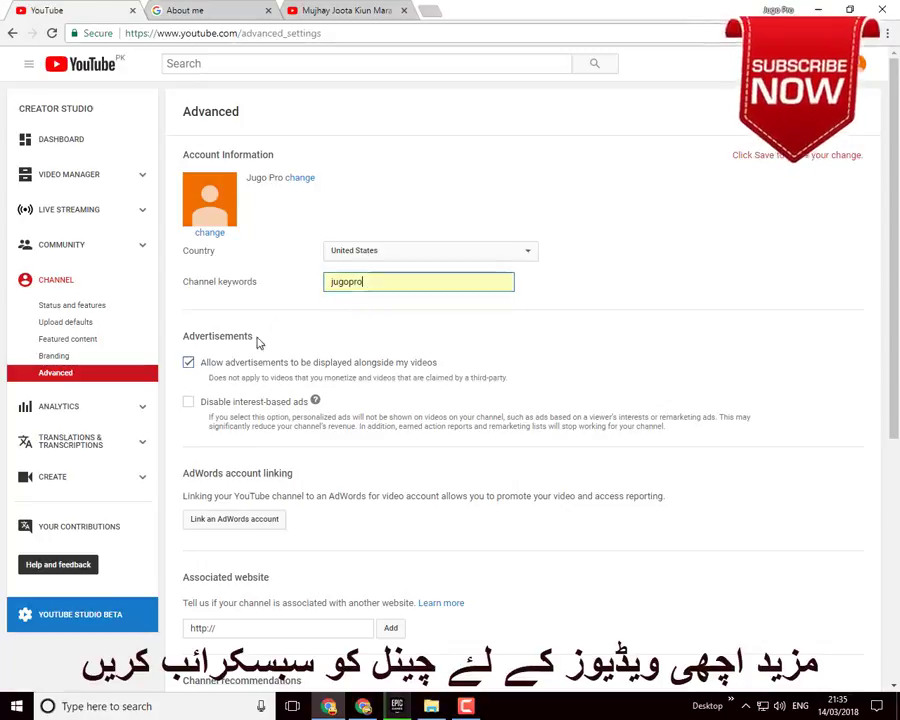
Review the advertisement, associated website, recommendation and subscriber count options, and save the advanced settings
{"action": "scroll", "coordinate": [232, 495], "scroll_direction": "down", "scroll_amount": 4}
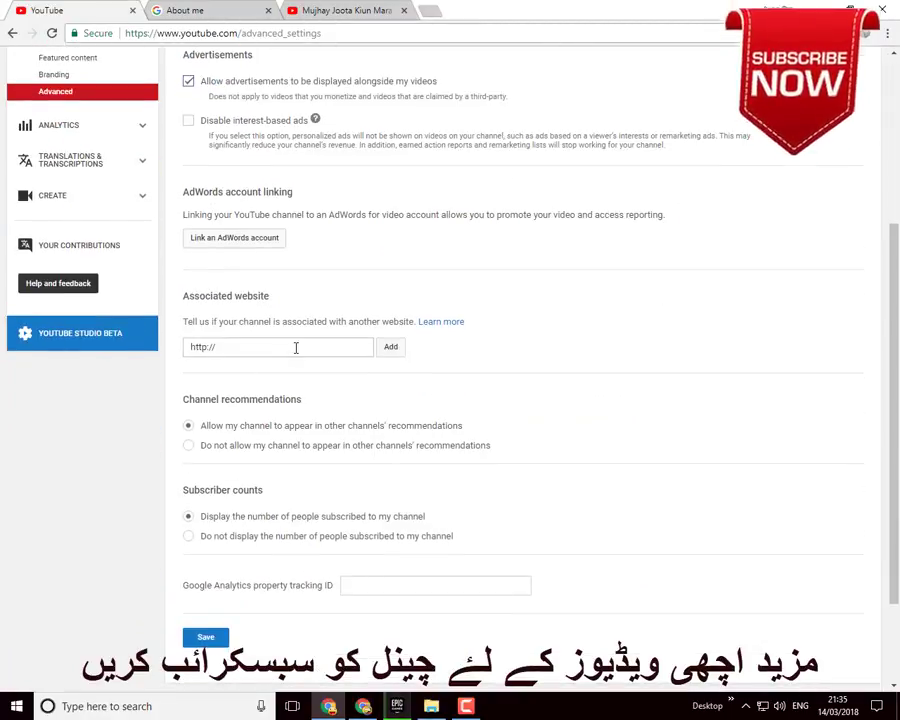
{"action": "scroll", "coordinate": [270, 347], "scroll_direction": "up", "scroll_amount": 2}
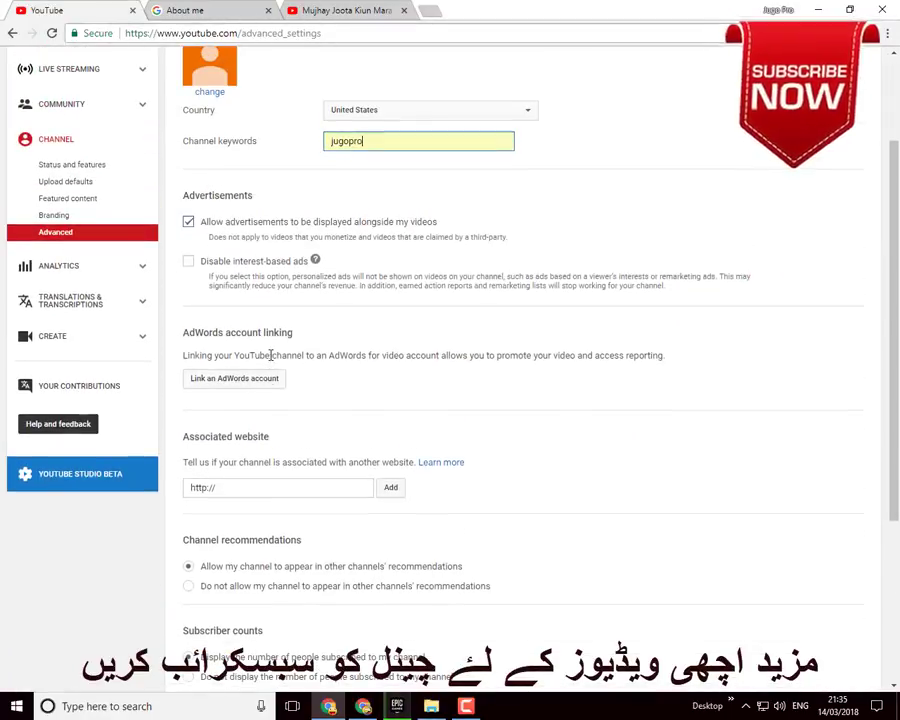
{"action": "left_click", "coordinate": [306, 488]}
{"action": "scroll", "coordinate": [306, 489], "scroll_direction": "down", "scroll_amount": 4}
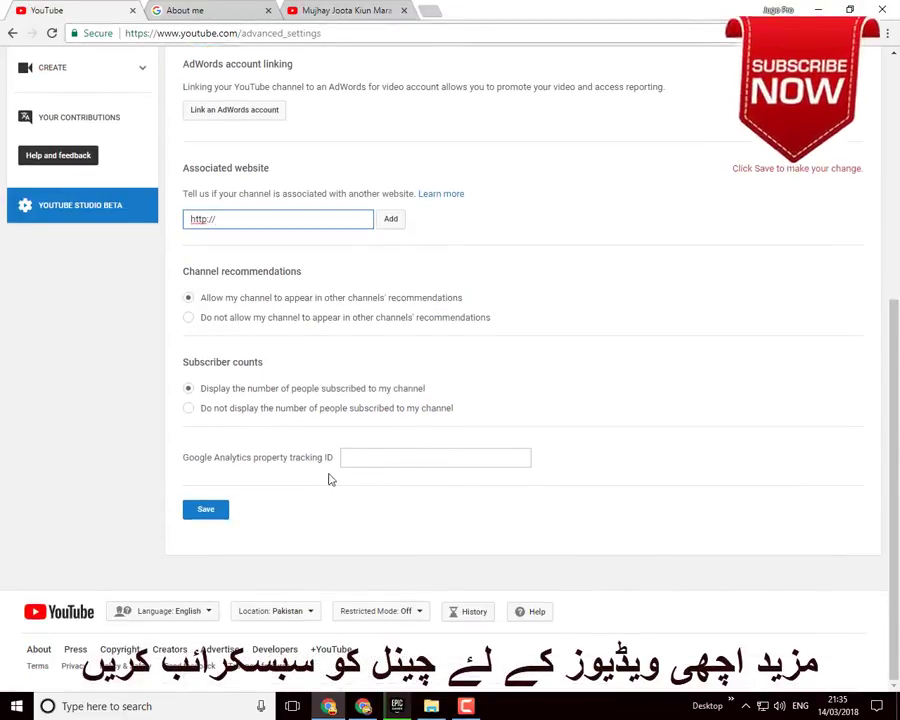
{"action": "scroll", "coordinate": [237, 462], "scroll_direction": "up", "scroll_amount": 4}
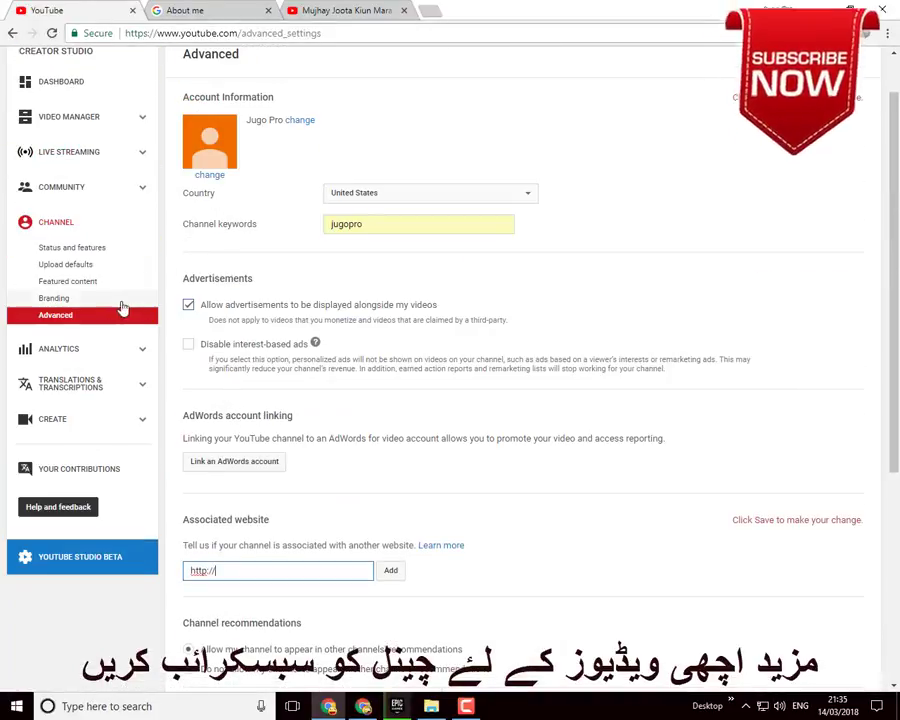
{"action": "scroll", "coordinate": [214, 566], "scroll_direction": "down", "scroll_amount": 4}
{"action": "left_click", "coordinate": [206, 577]}
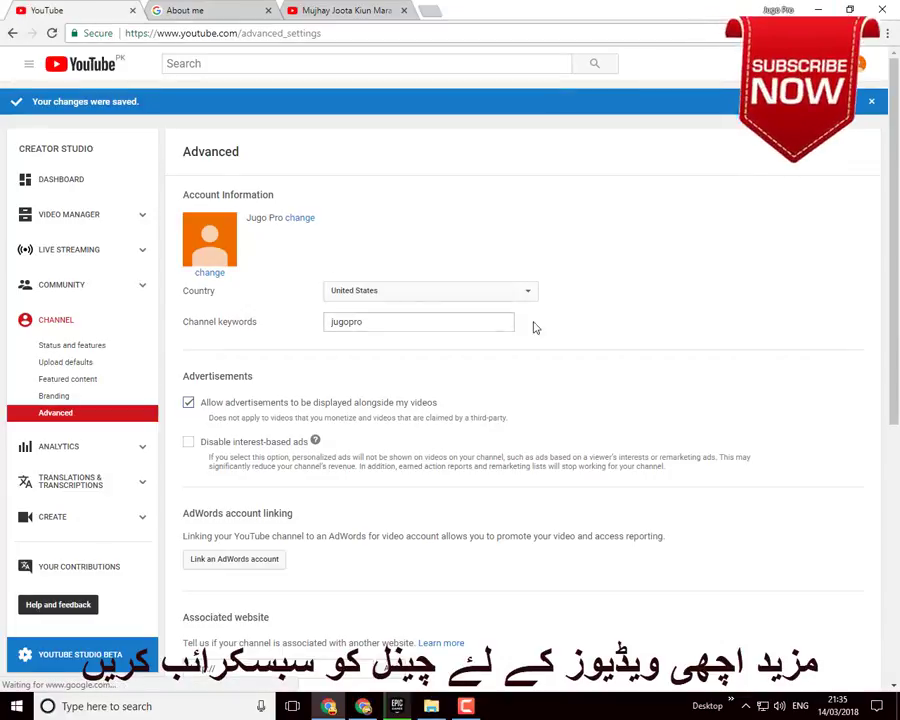
Check the channel's country list without changing the selection, and open the channel analytics
{"action": "left_click", "coordinate": [440, 297]}
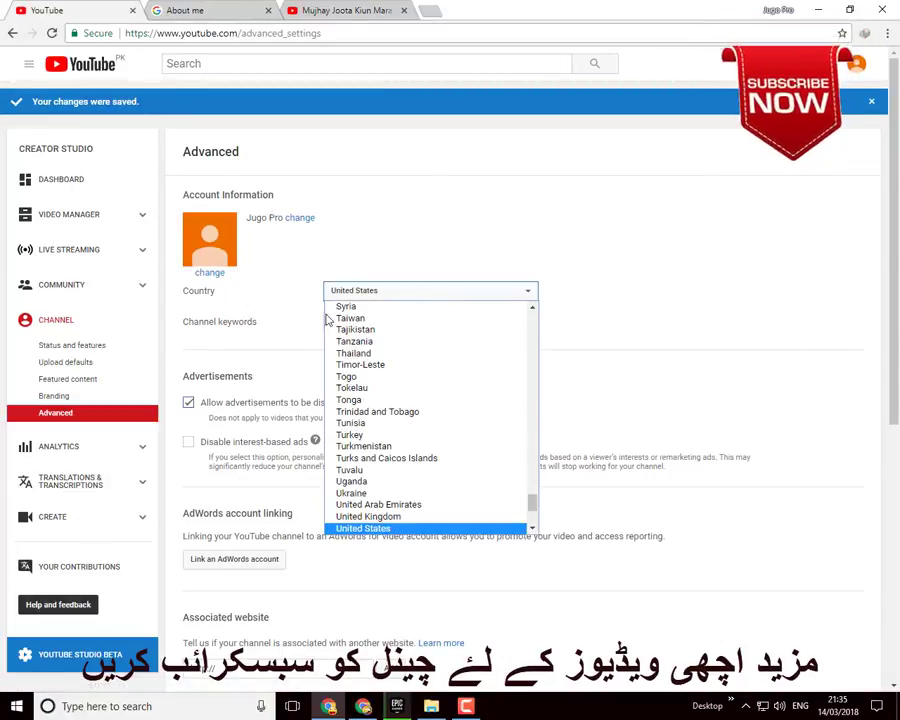
{"action": "left_click", "coordinate": [273, 346]}
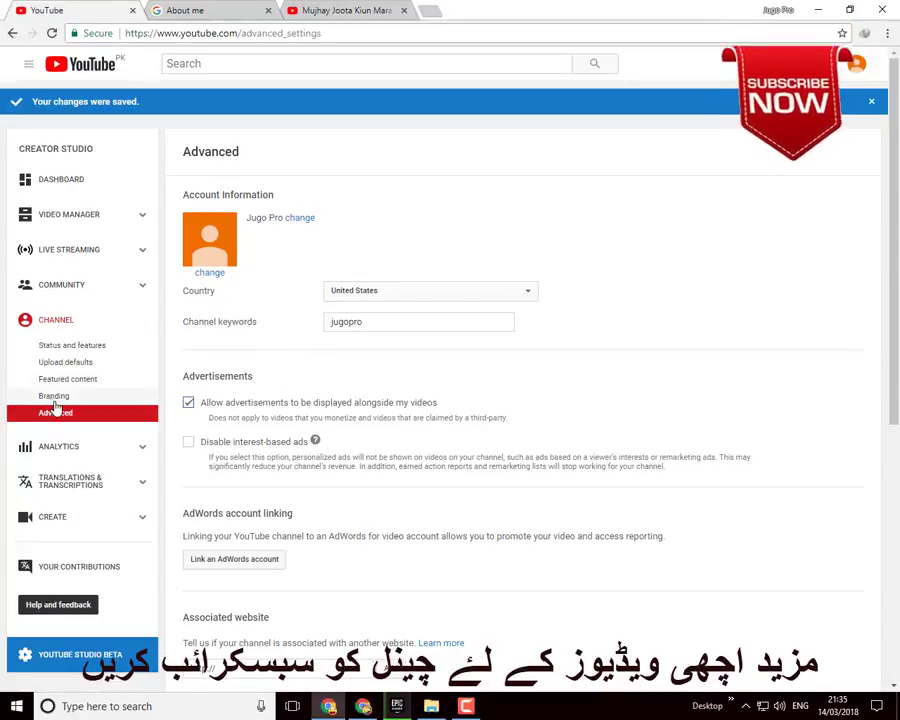
{"action": "left_click", "coordinate": [136, 452]}
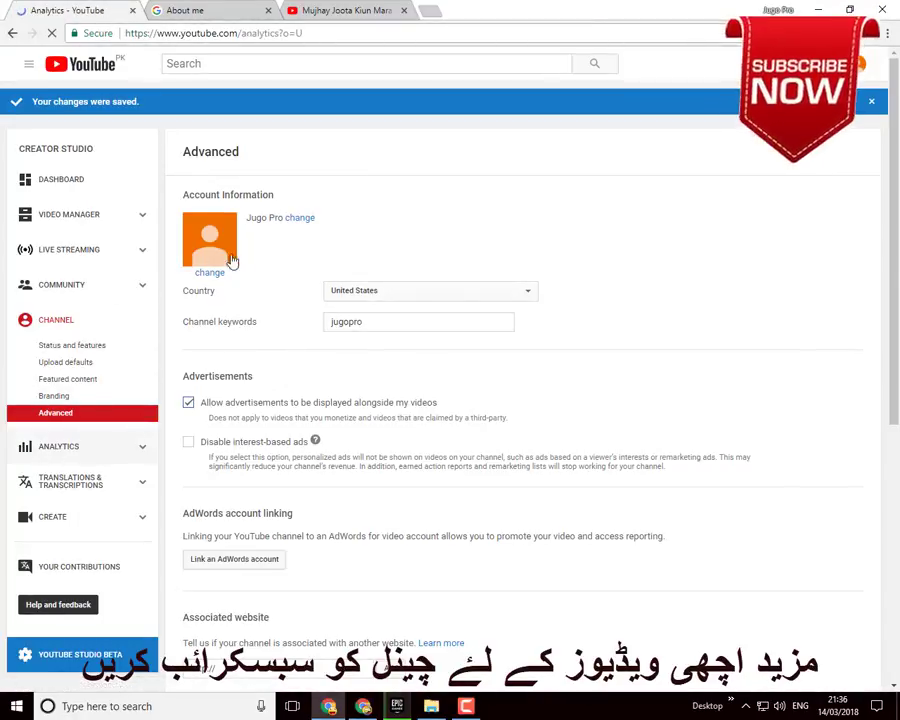